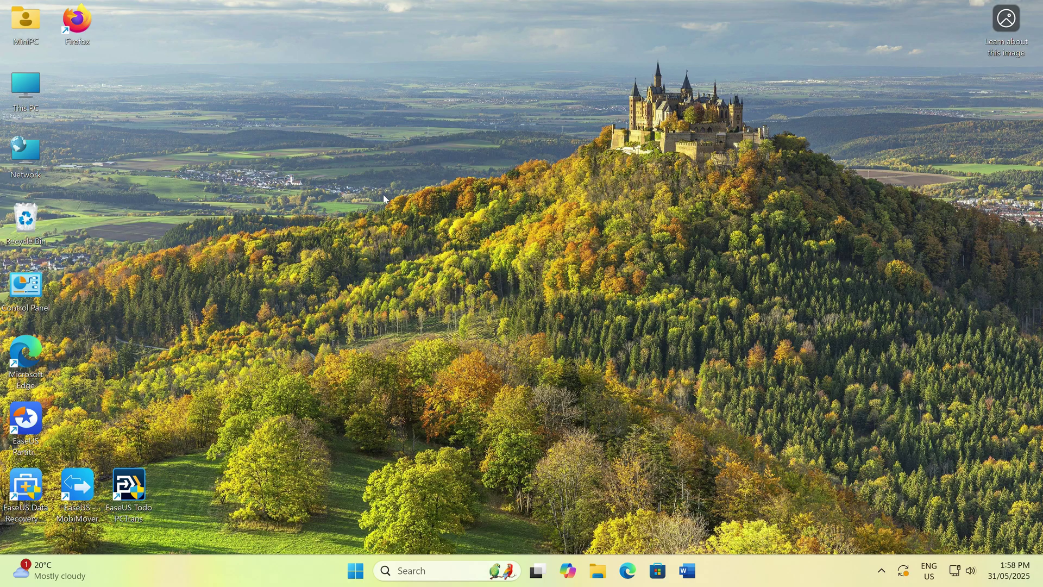
- Start Word and reopen 'Testing autorecovery in word' from the Recover Unsaved Documents list
click(687, 571)
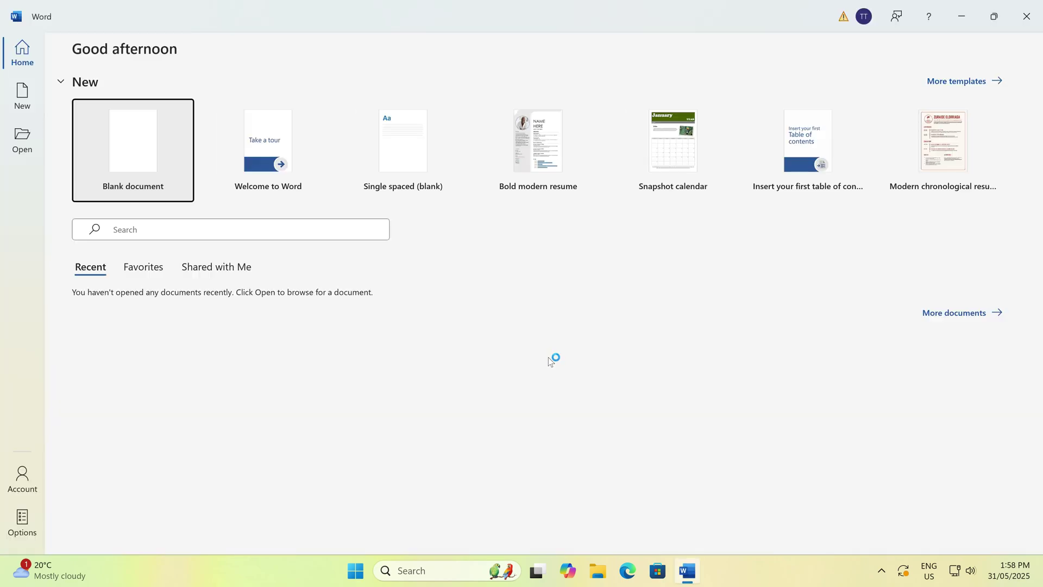
click(27, 139)
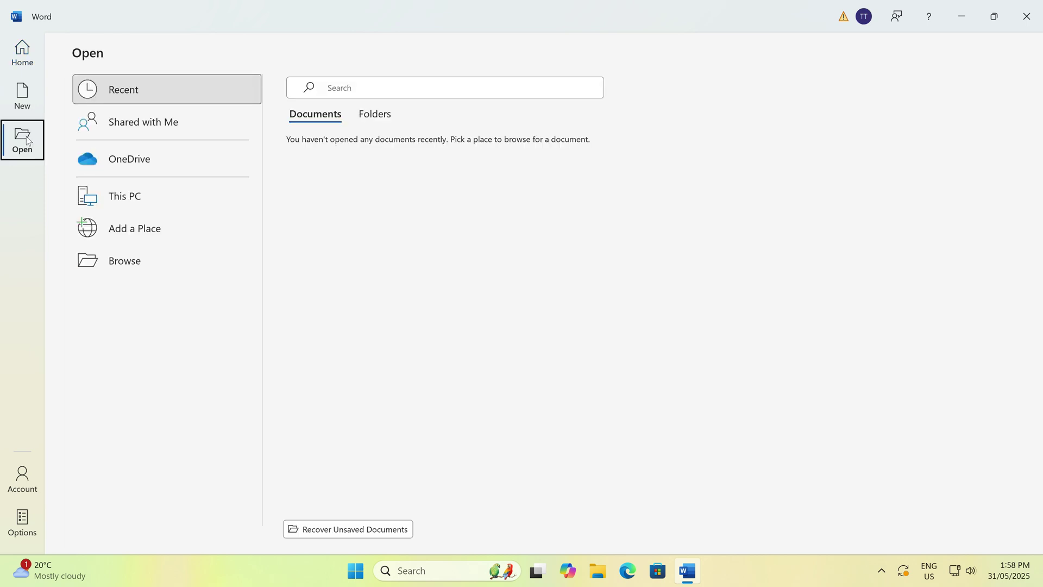
click(355, 532)
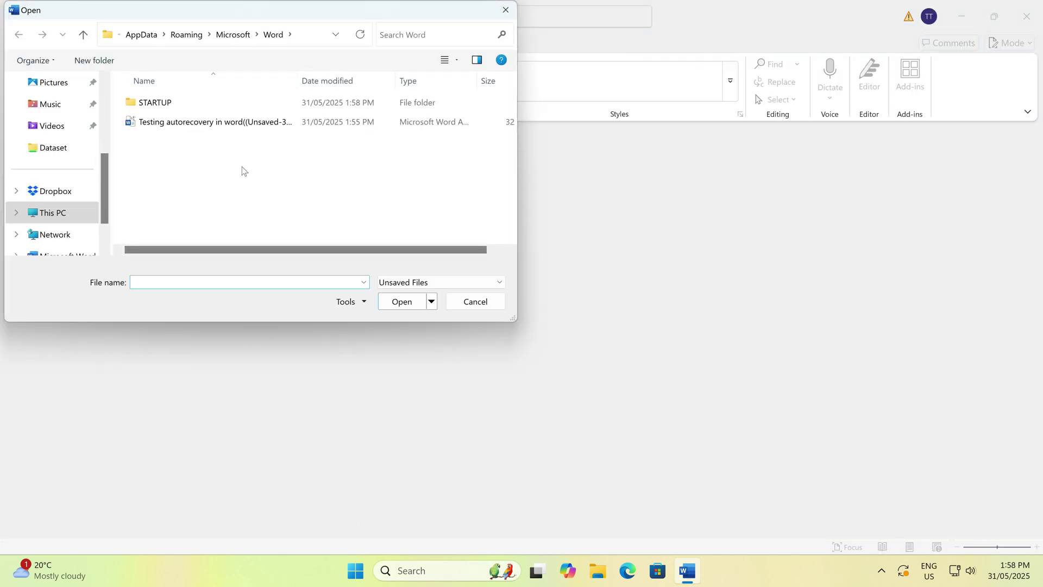
double_click(240, 124)
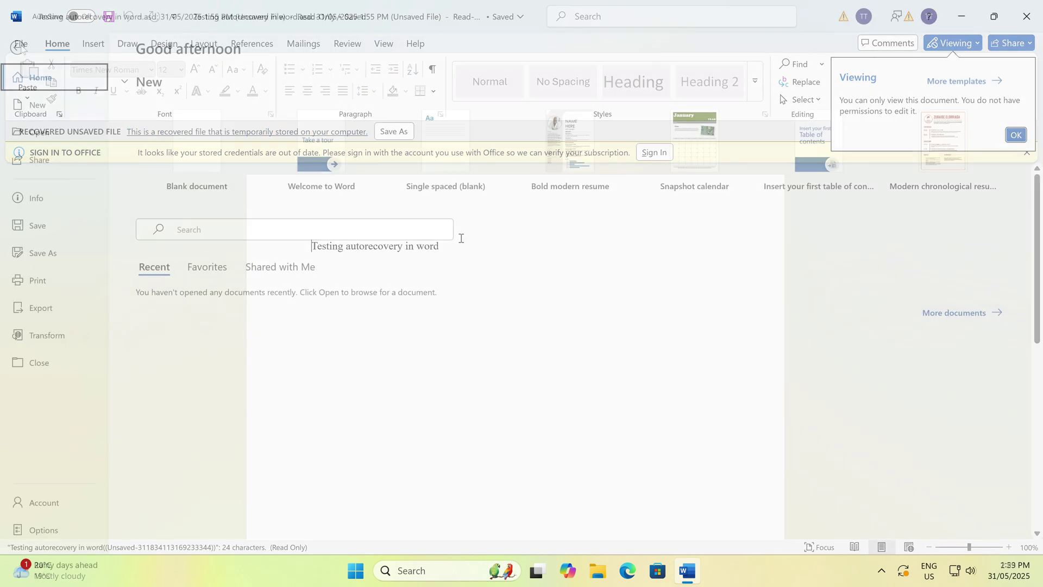
click(42, 532)
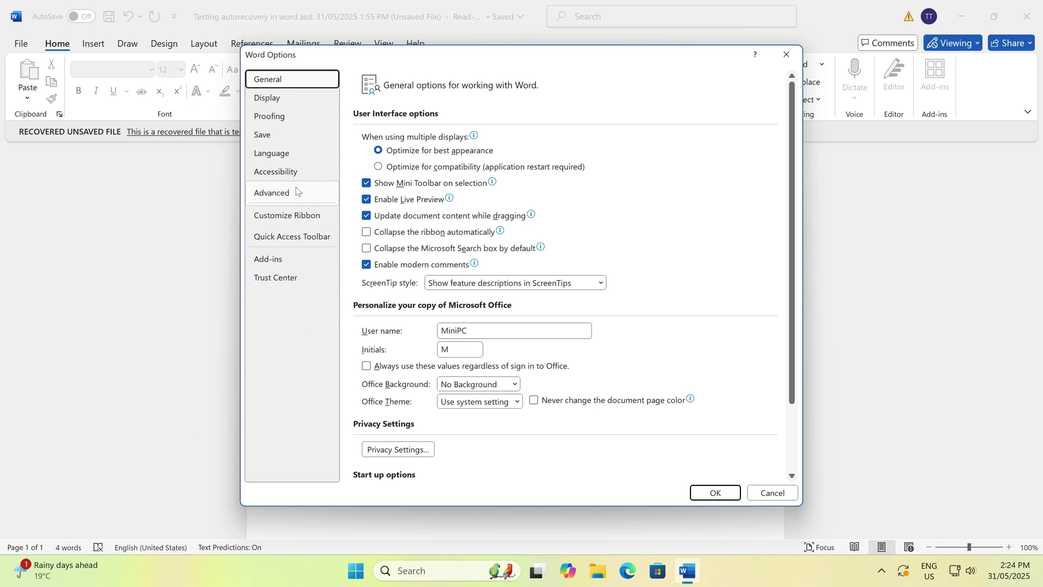
- In Save settings, browse the AutoRecover file location, AppData\Roaming\Microsoft\Word
click(291, 142)
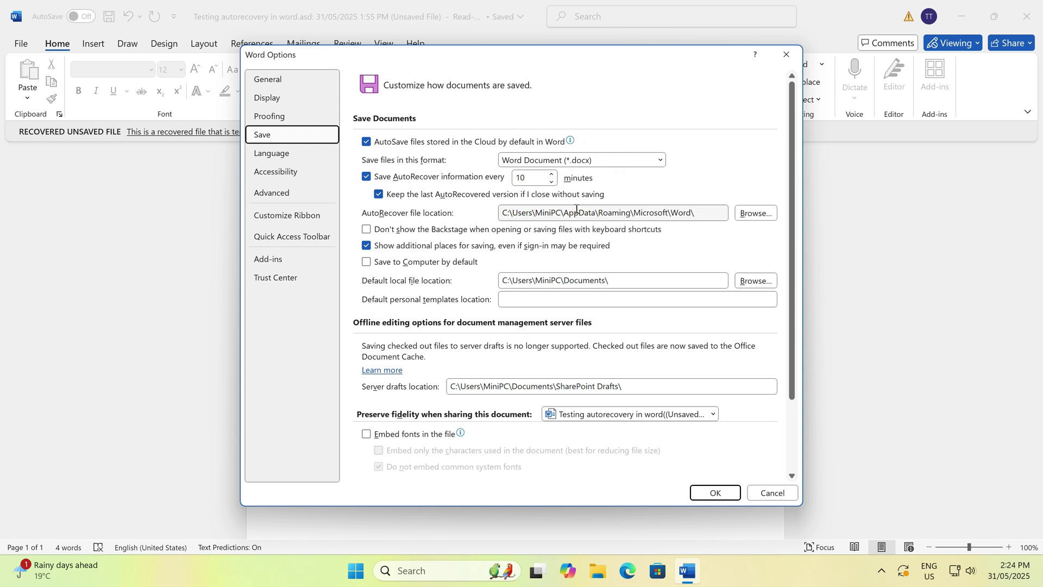
click(751, 214)
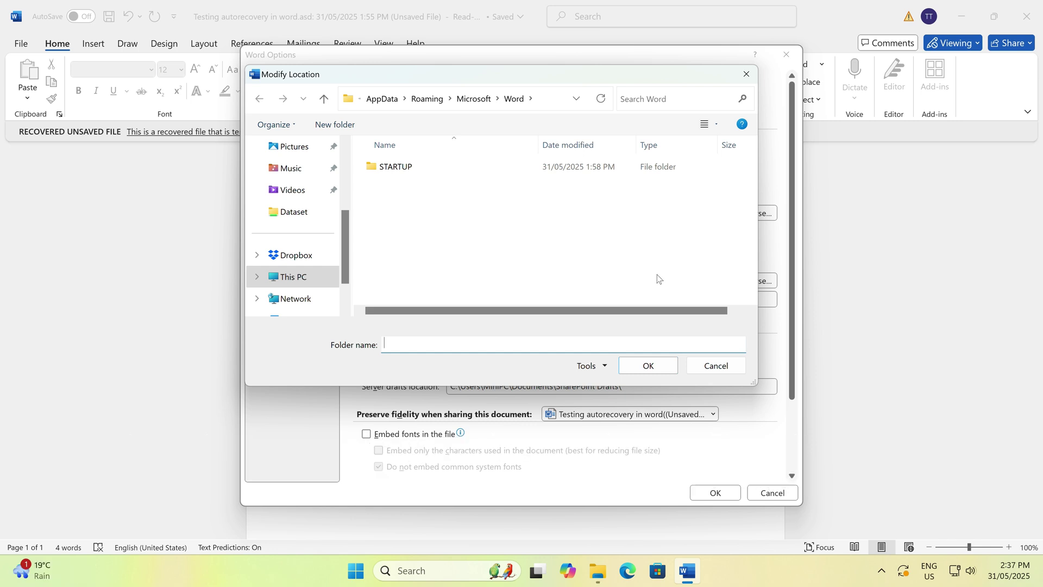
click(599, 571)
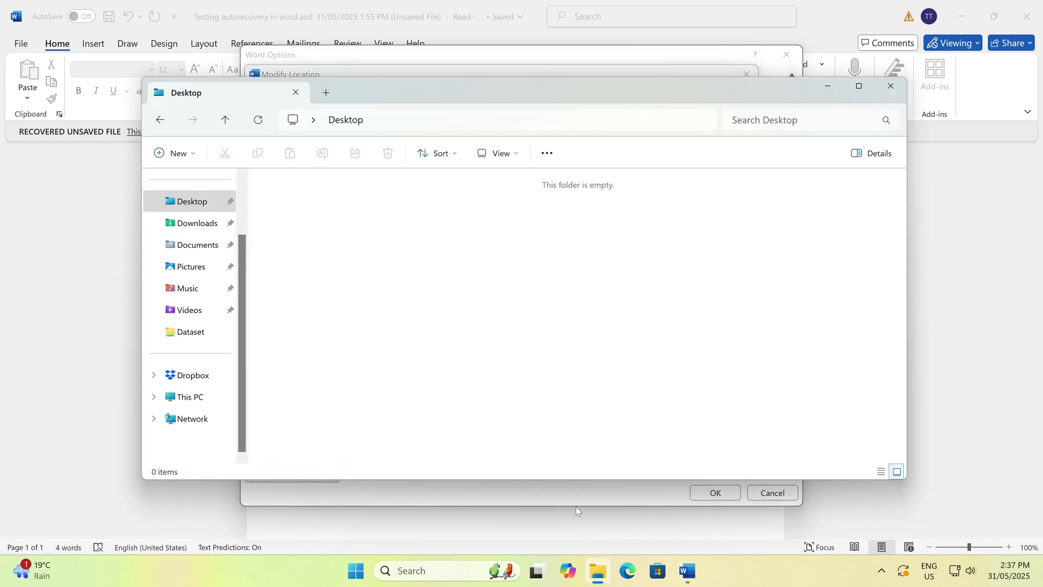
- Navigate from This PC through the Windows (C:) drive into the Users folder
click(201, 403)
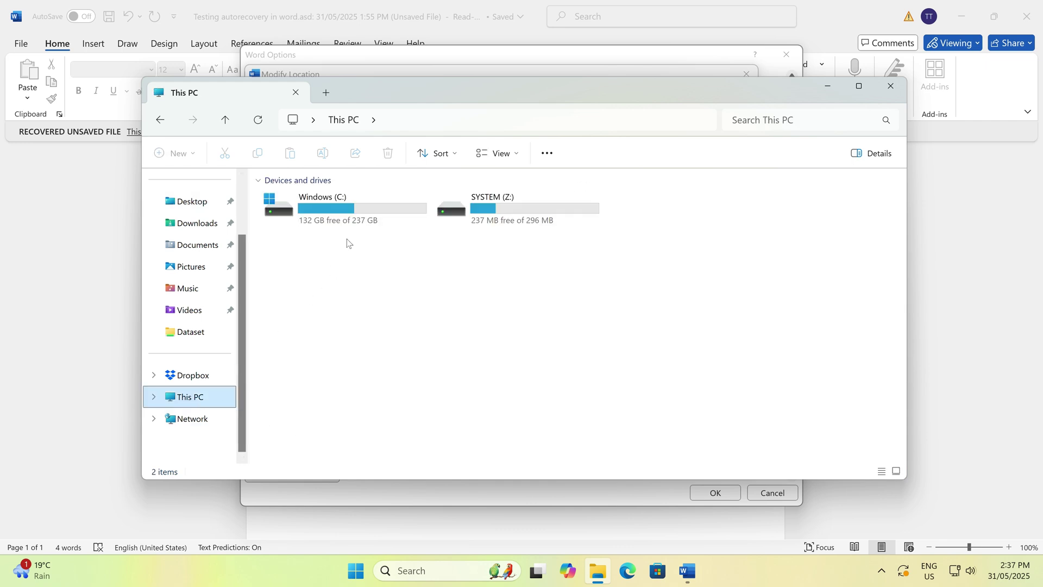
double_click(357, 208)
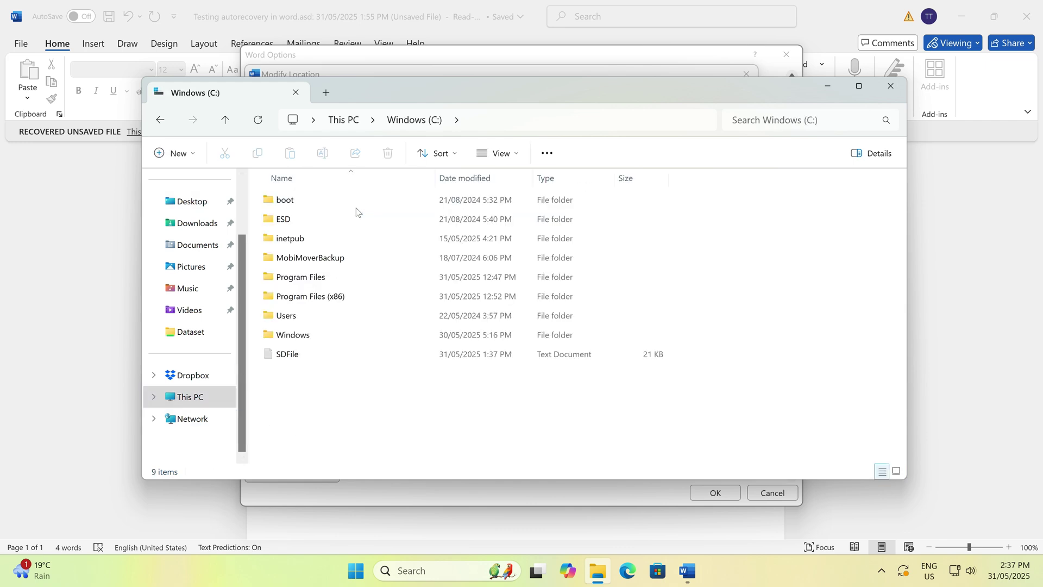
double_click(315, 316)
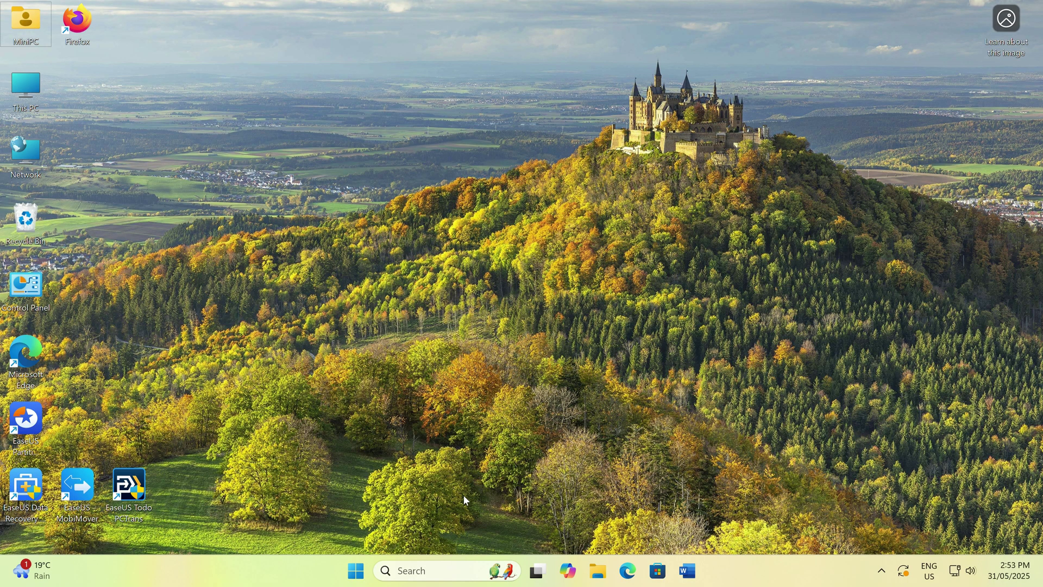
click(411, 571)
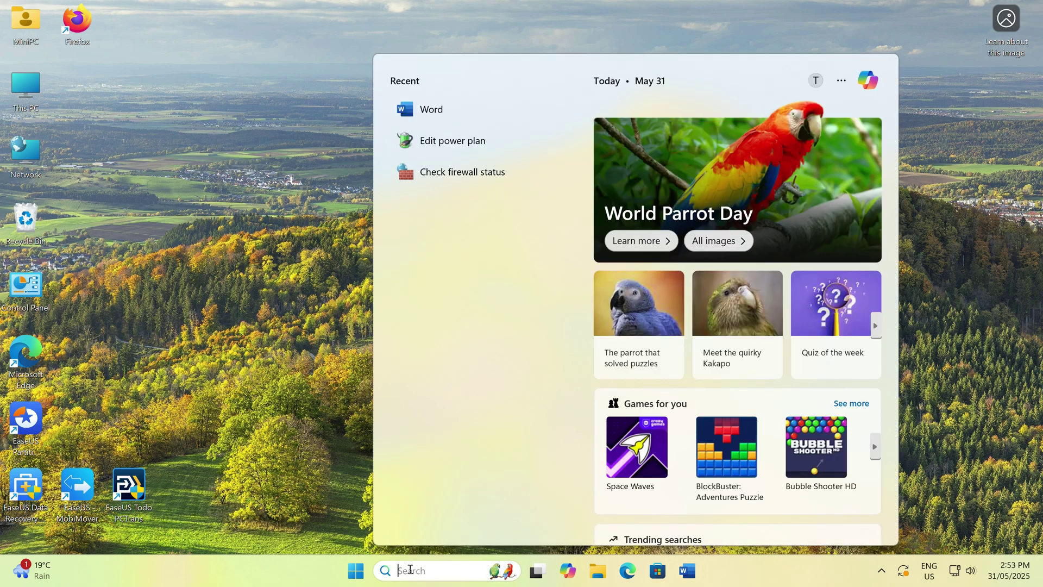
text(.tmp)
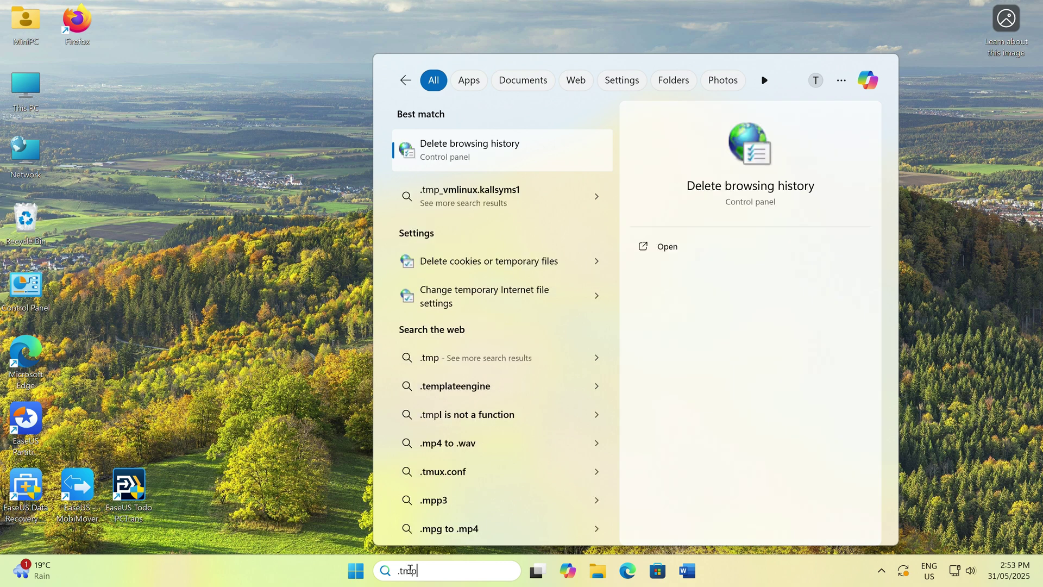
- Search for .tmp files limited to Documents and show the results in File Explorer
click(525, 82)
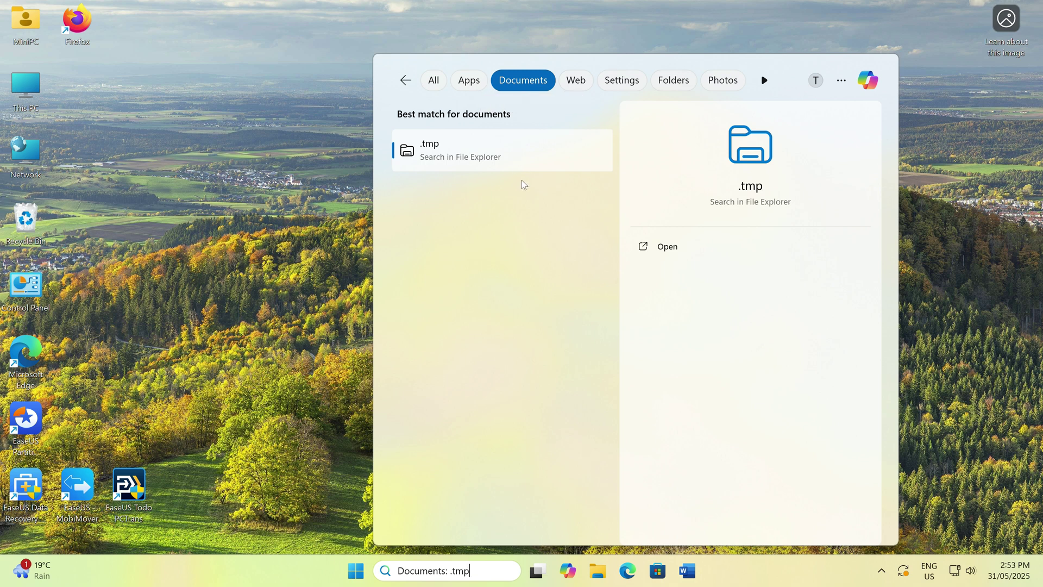
click(525, 162)
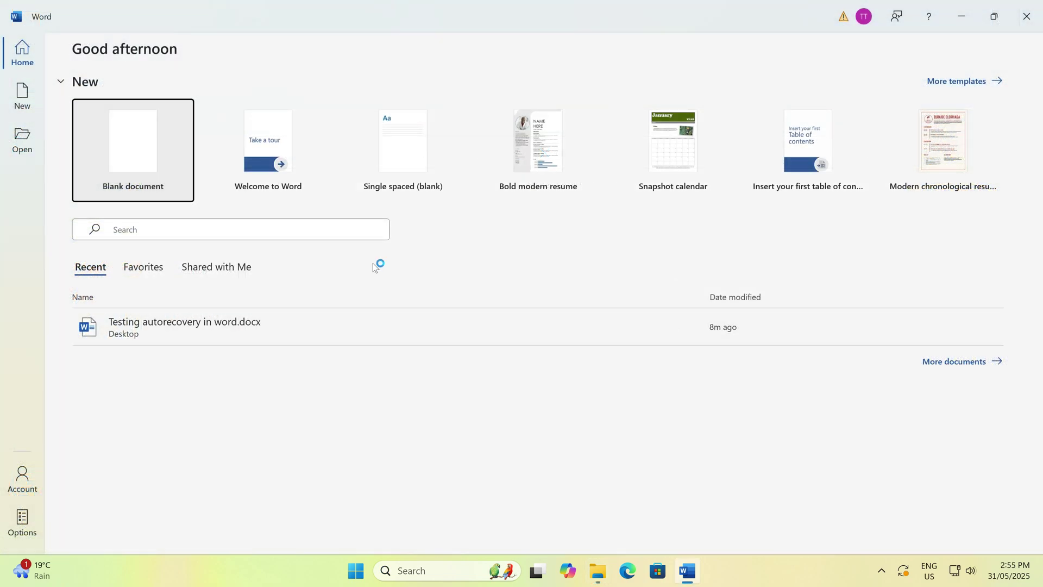
- Browse the Documents folder in Word's Open dialog with the file type set to All Files (*.*)
click(29, 151)
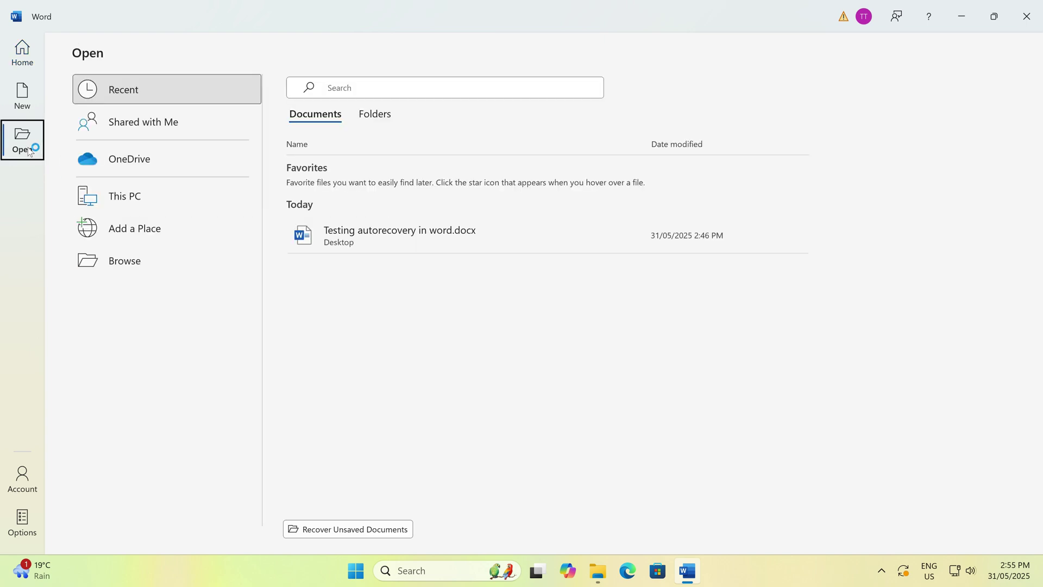
click(141, 263)
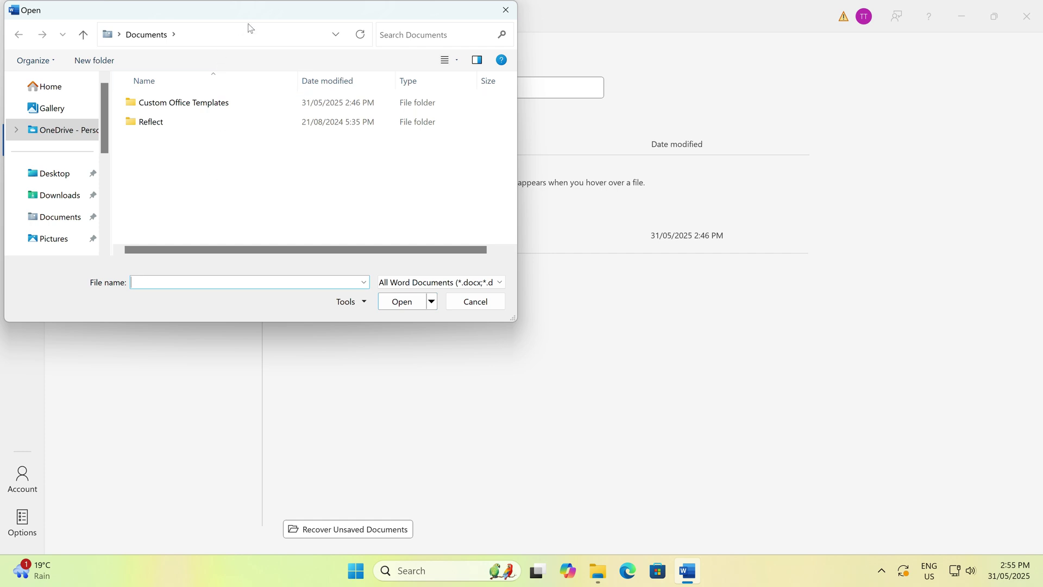
click(422, 282)
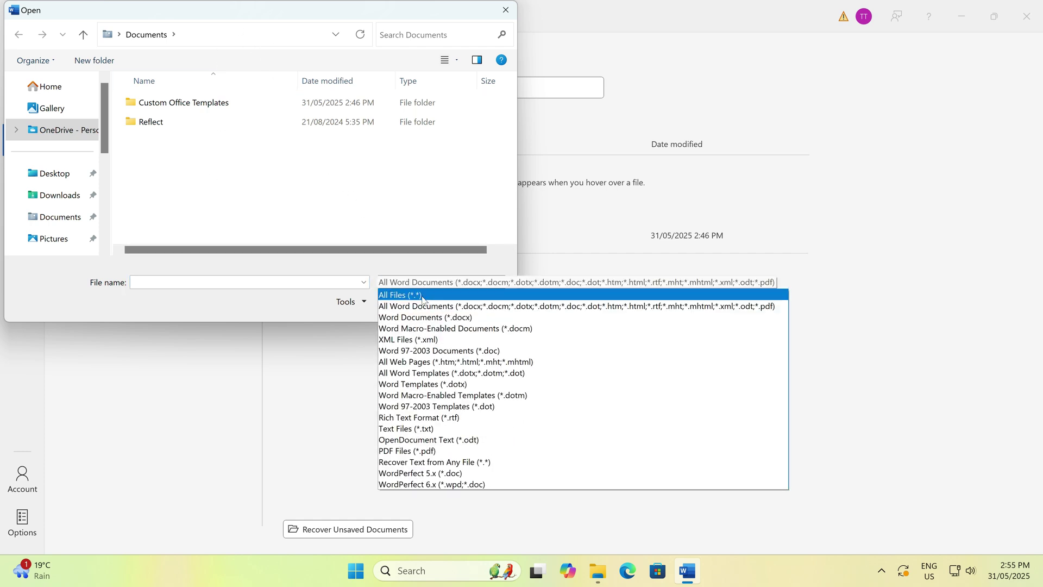
click(423, 296)
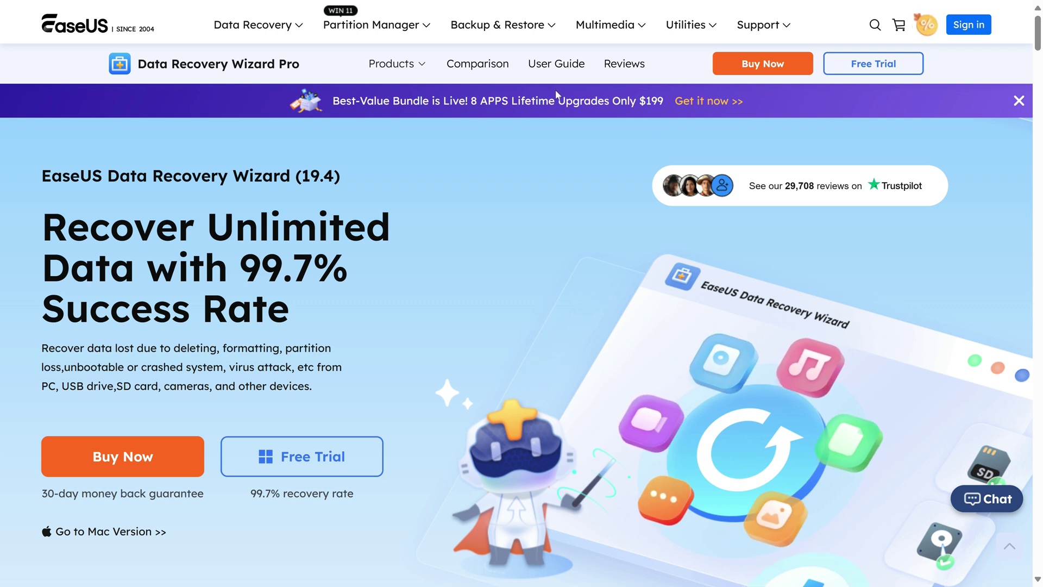
- Download the EaseUS Data Recovery Wizard trial, approve User Account Control, and install it
click(298, 466)
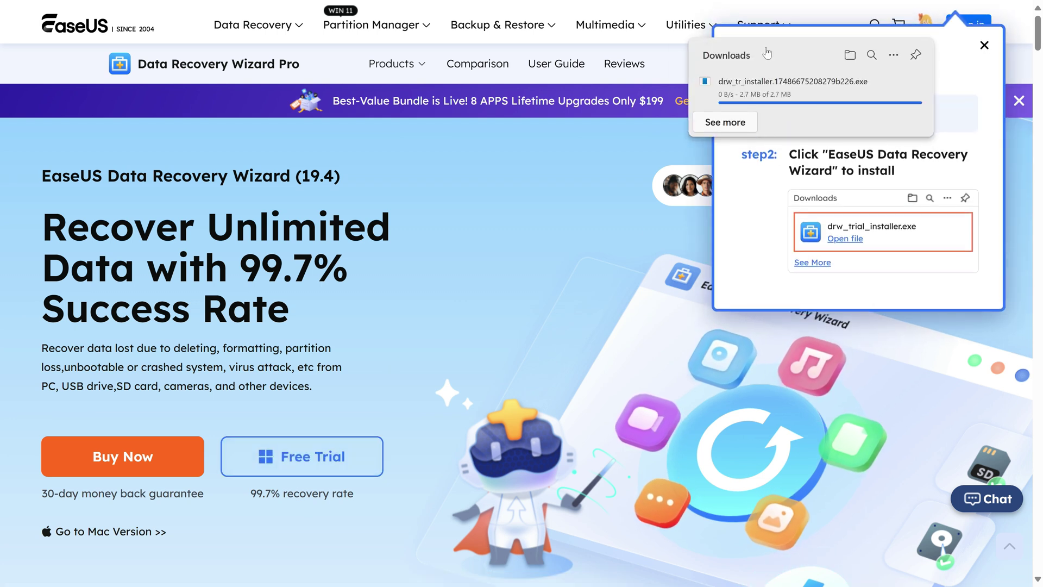
mouse_move(783, 87)
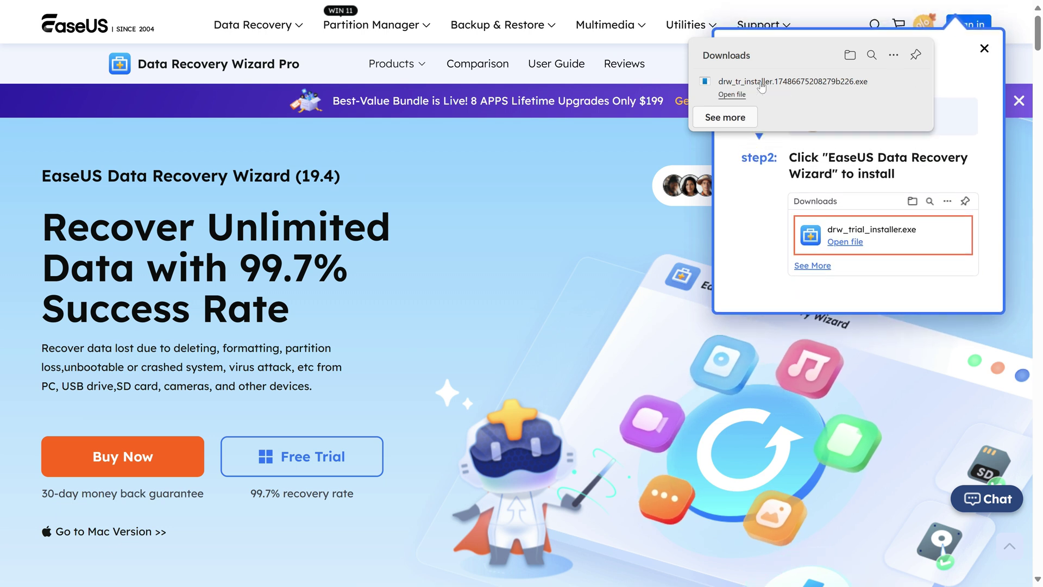
click(731, 95)
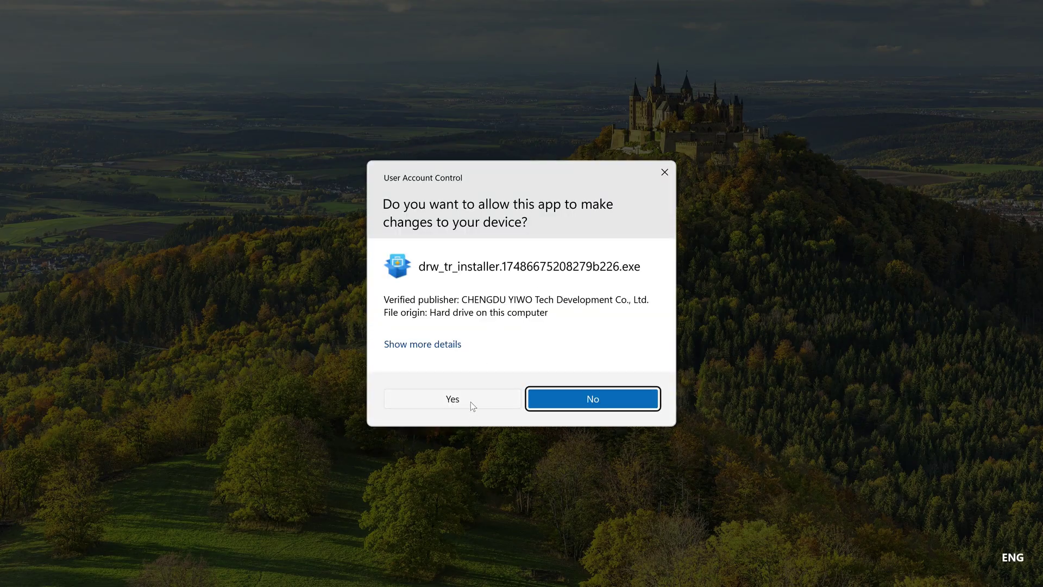
click(471, 402)
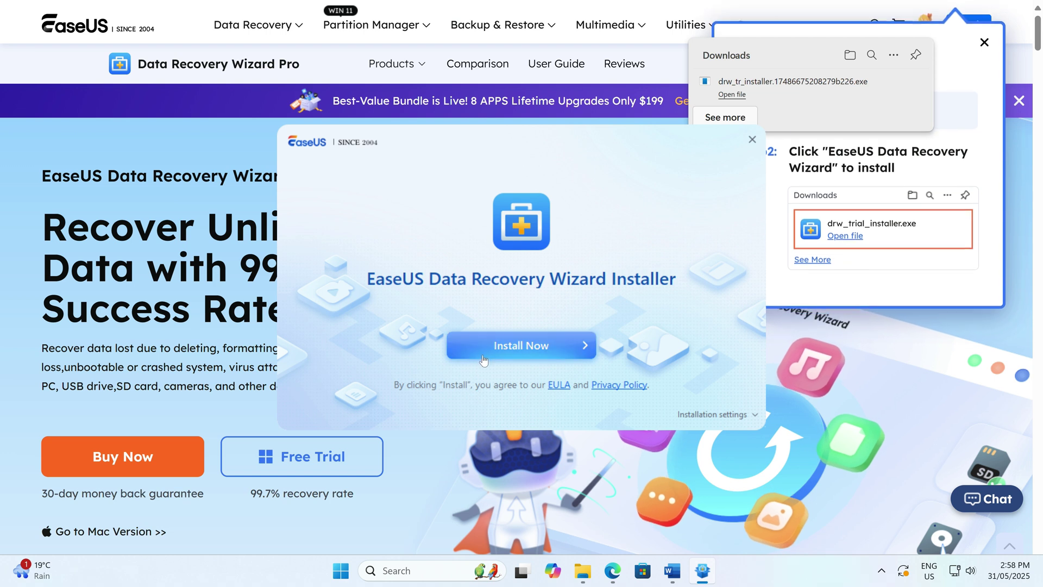
click(484, 357)
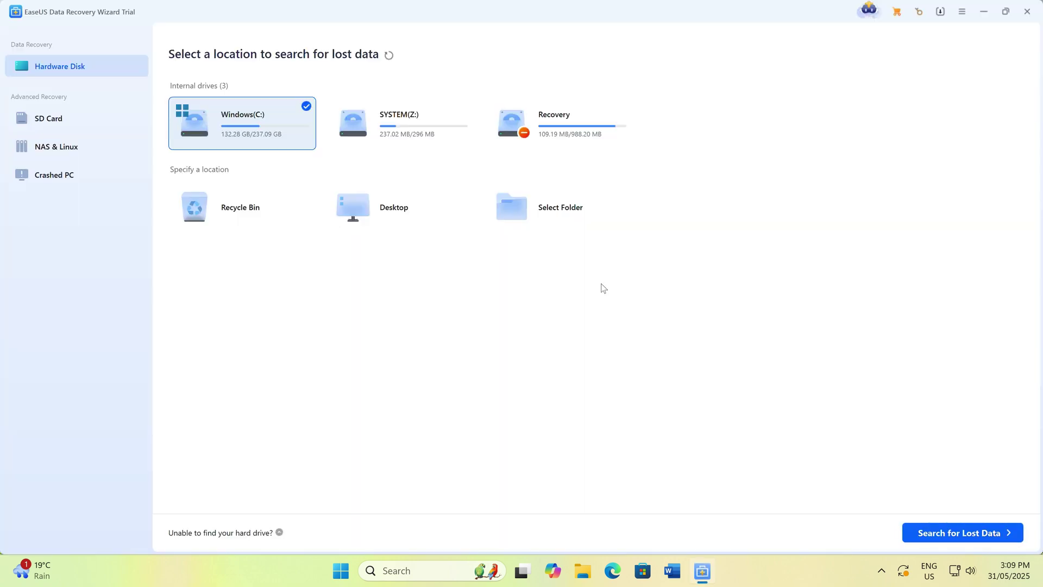
- Scan the C: drive for lost data and browse results by Type into Documents > docx
click(938, 533)
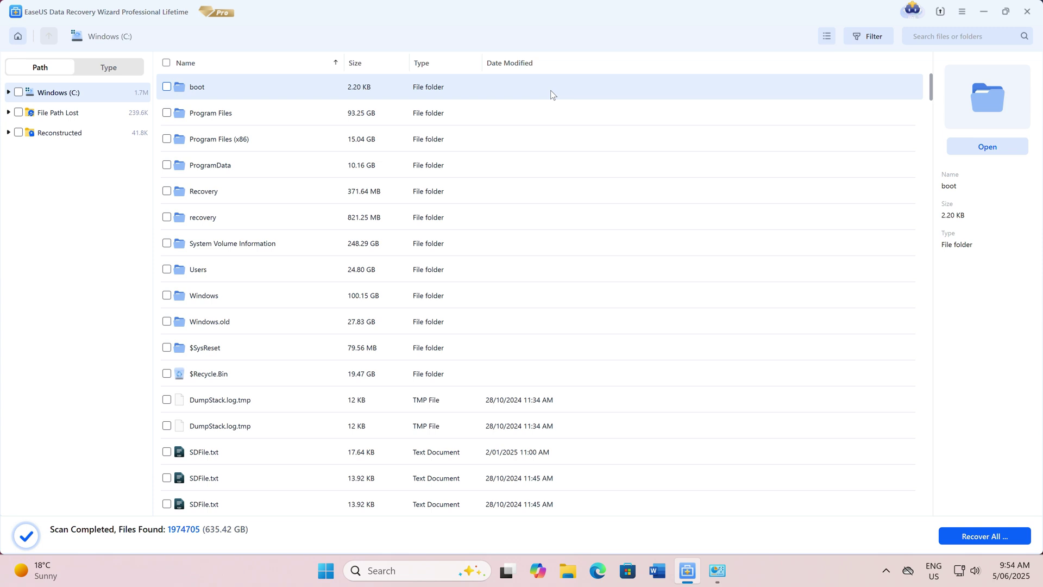
click(126, 65)
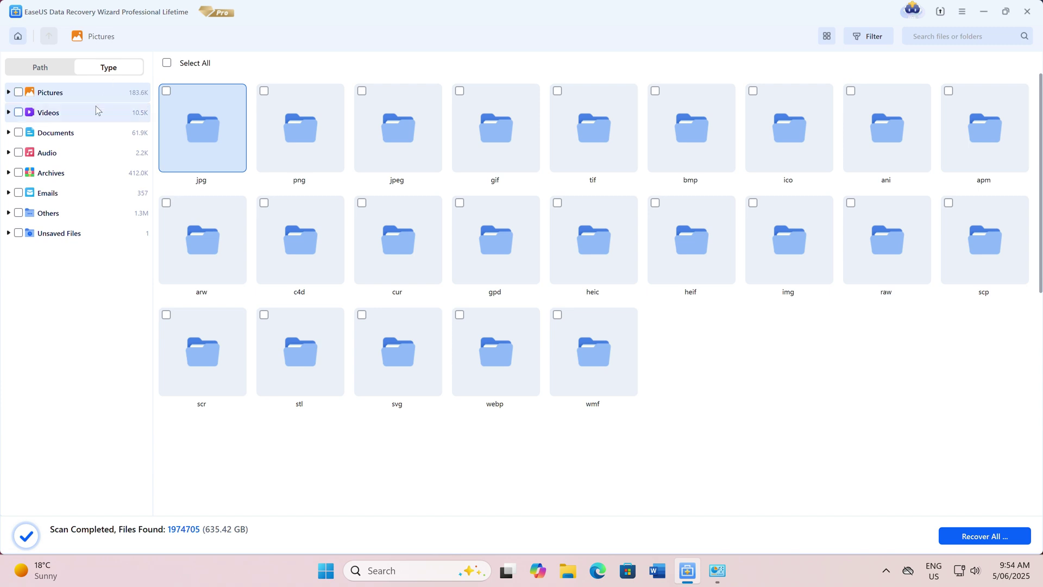
click(80, 134)
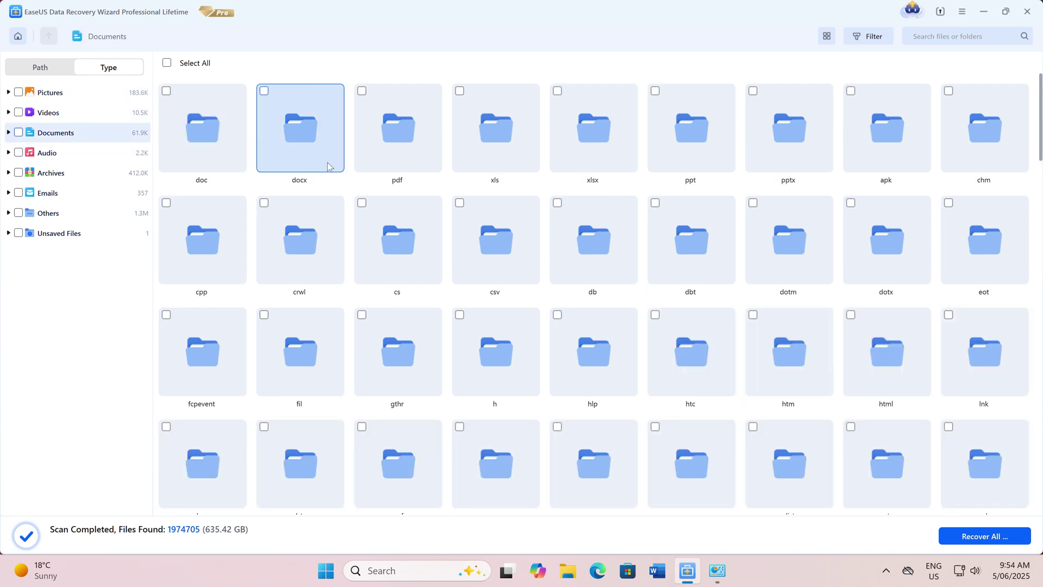
double_click(313, 140)
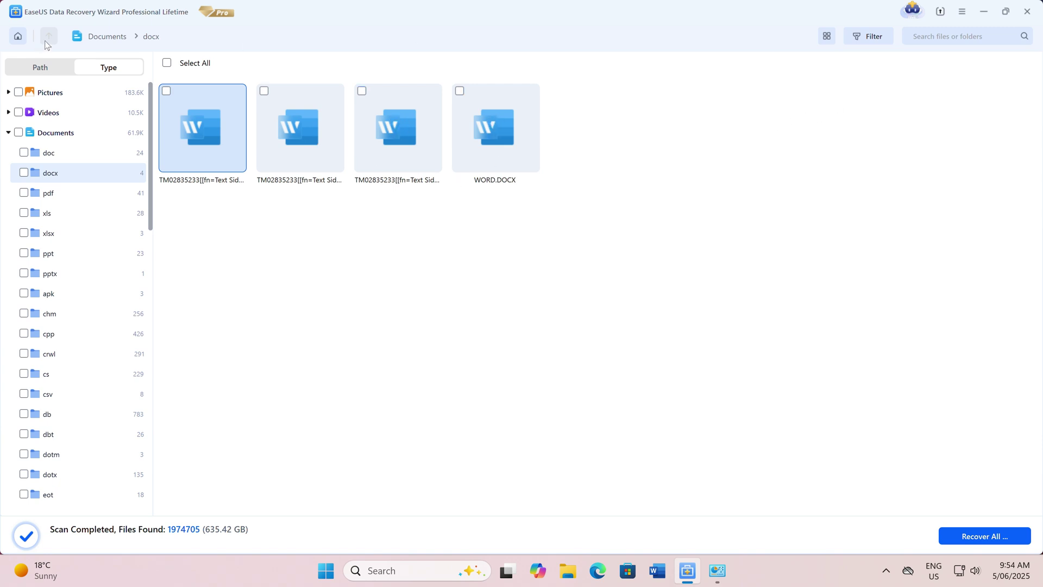
- Filter results to Documents, check the Date Modified and Advanced filters, and preview the first docx
click(882, 38)
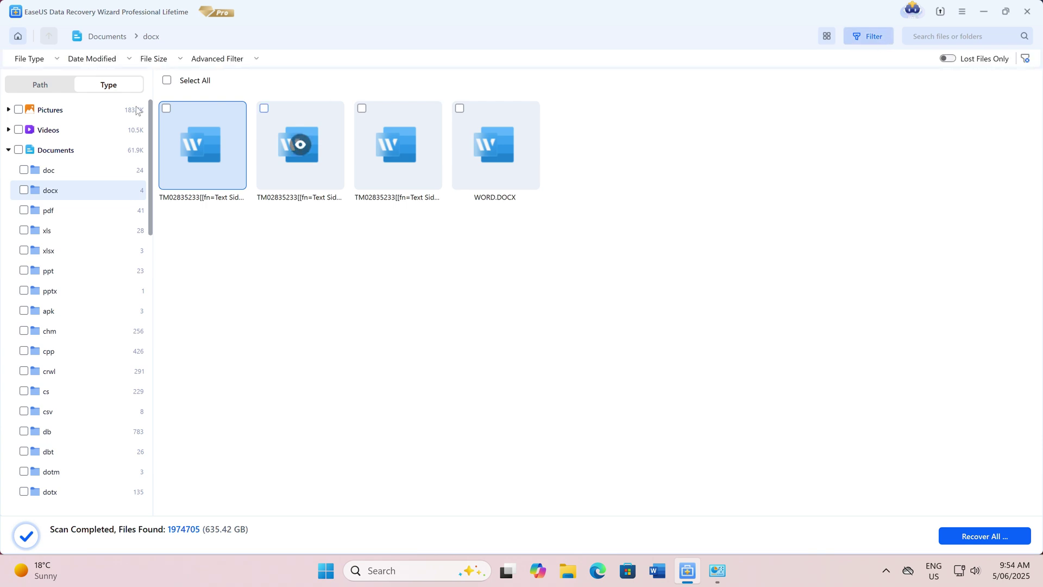
click(31, 59)
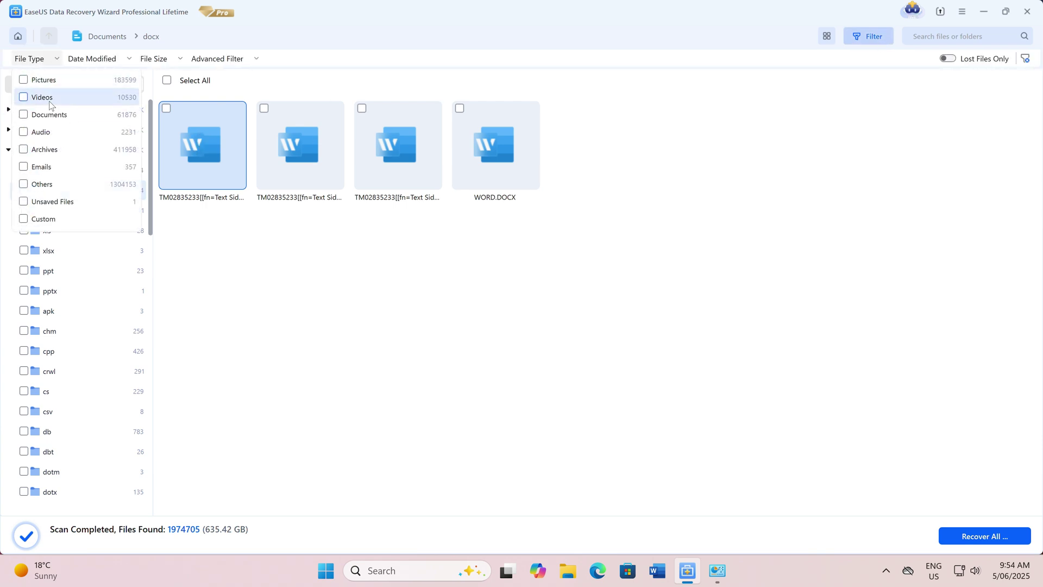
click(24, 114)
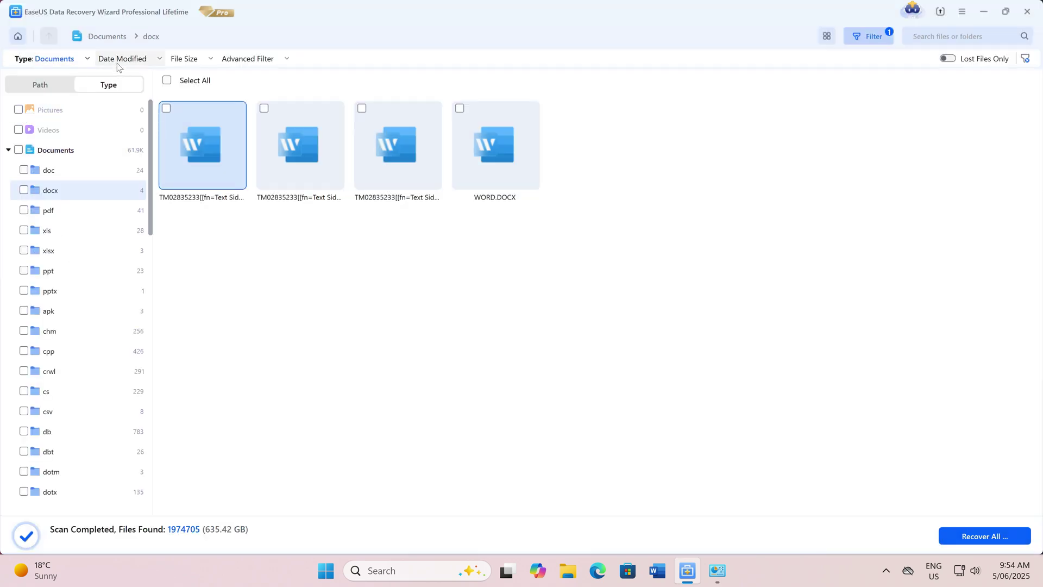
click(117, 62)
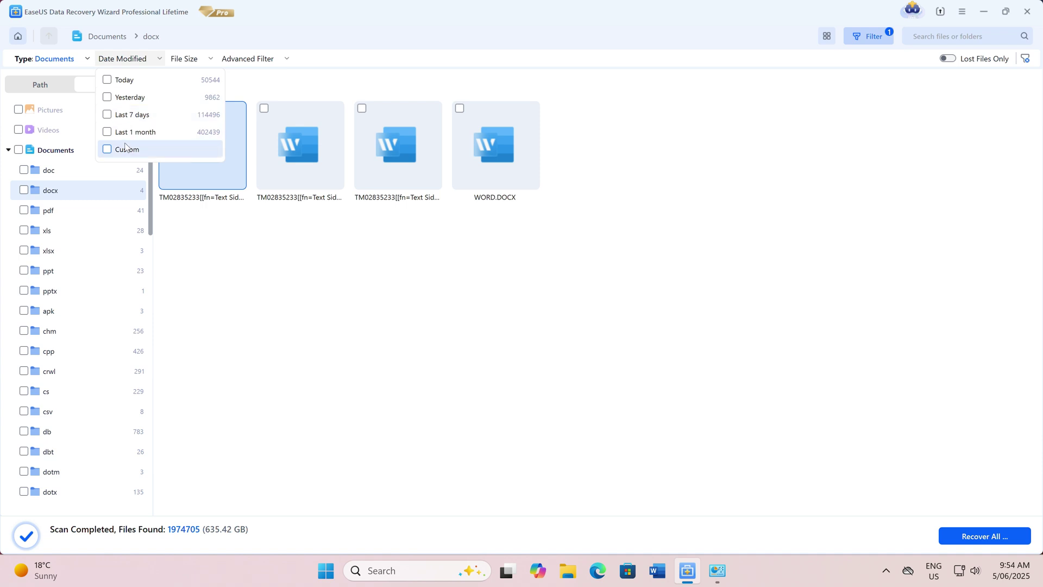
click(269, 64)
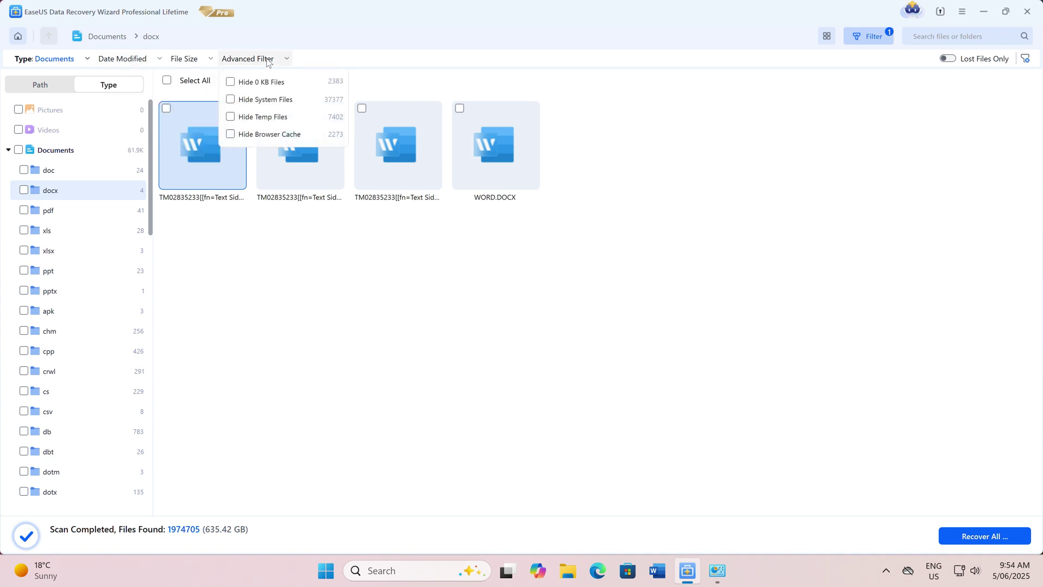
click(268, 64)
mouse_move(202, 145)
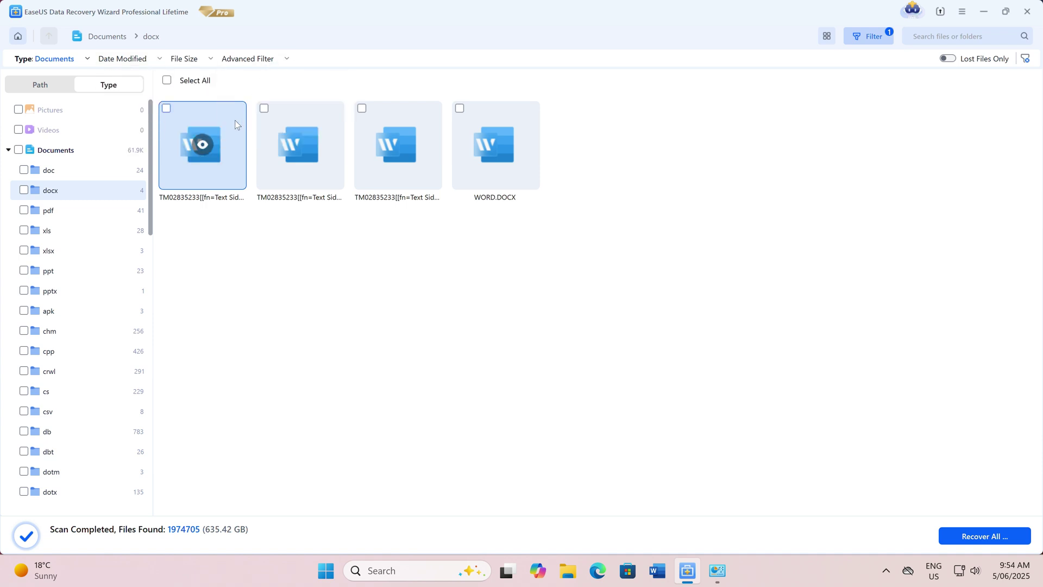
double_click(234, 122)
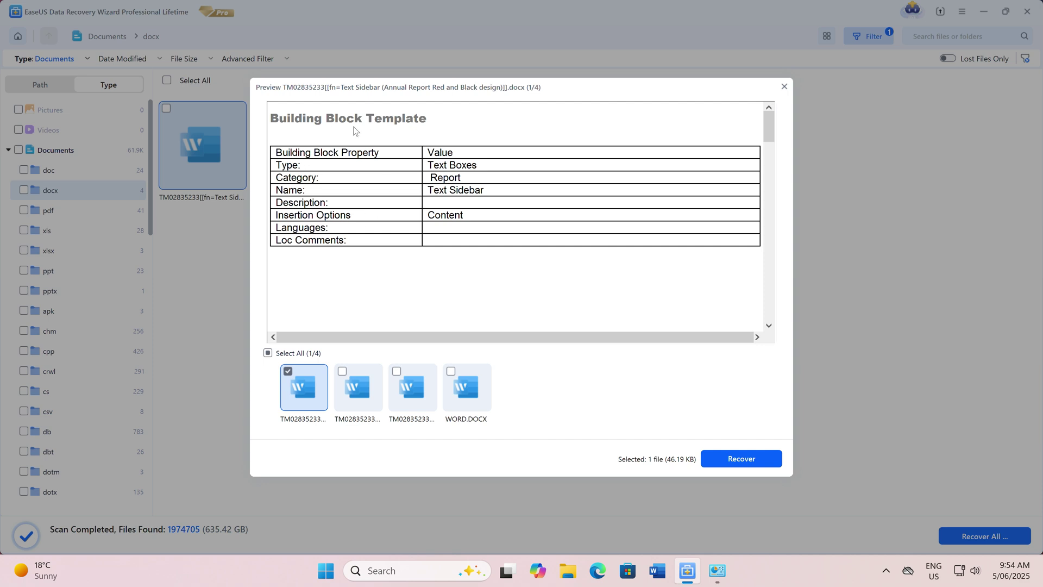
- Recover the Text Sidebar docx to a Desktop Recovered folder and view the 47 KB file
click(736, 463)
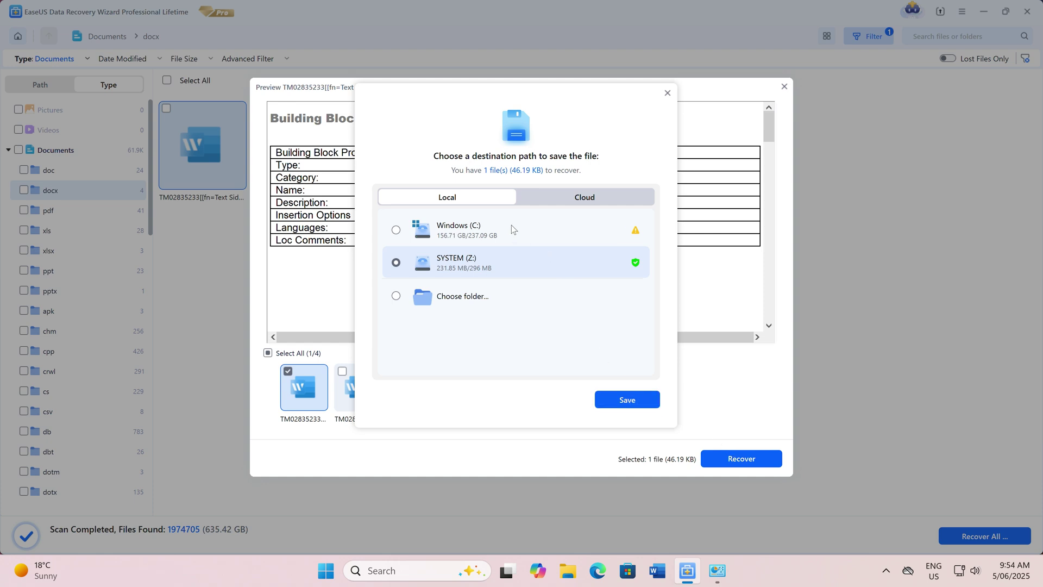
click(487, 299)
click(622, 399)
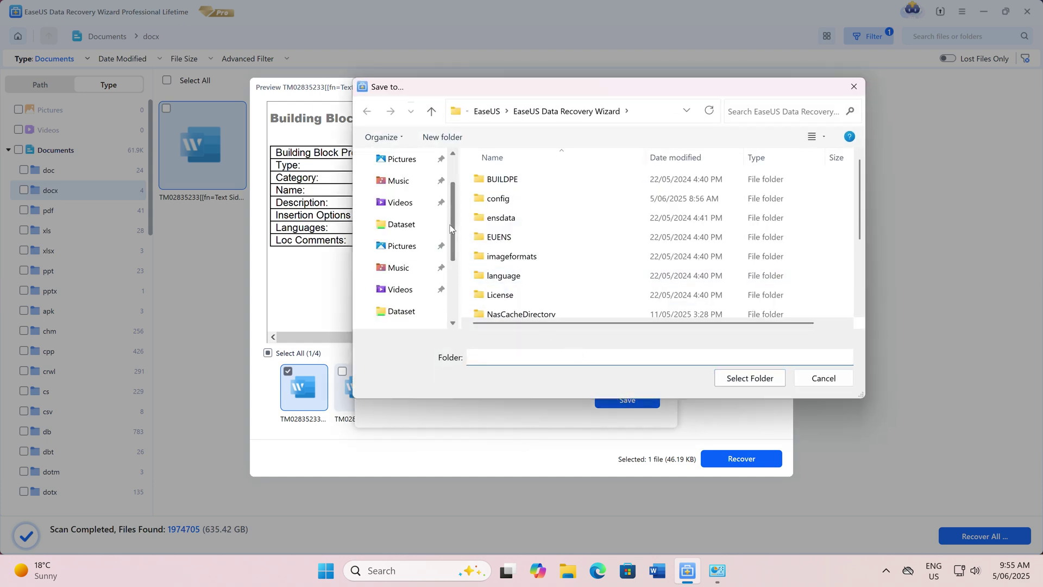
scroll(425, 236, up, 3)
click(425, 236)
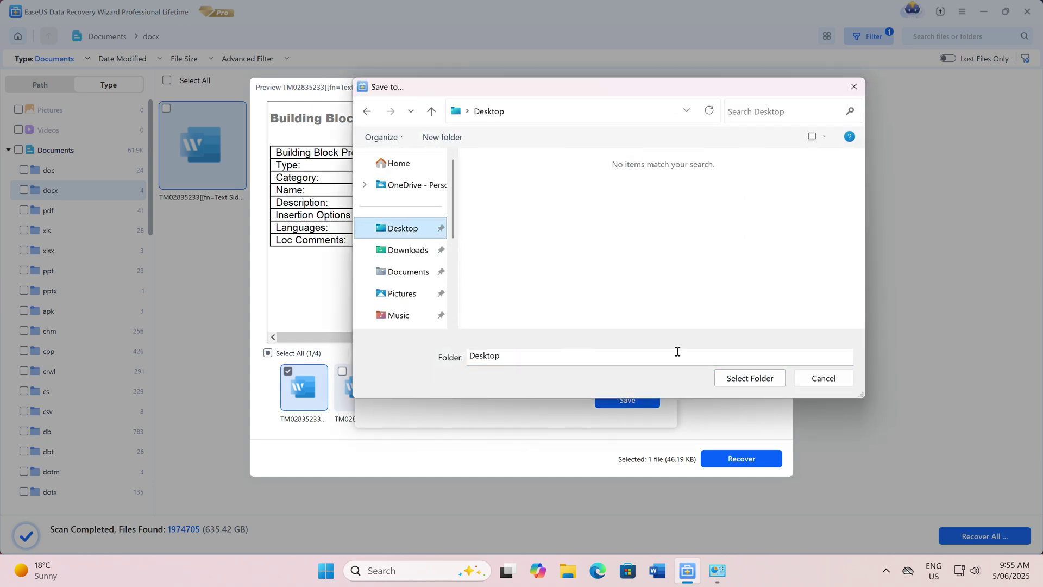
click(745, 375)
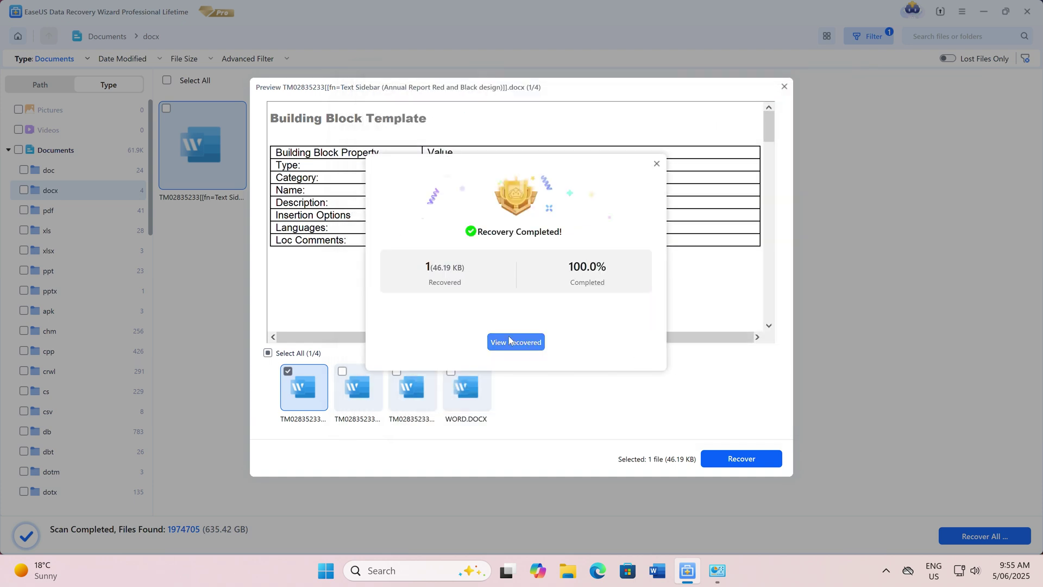
click(516, 343)
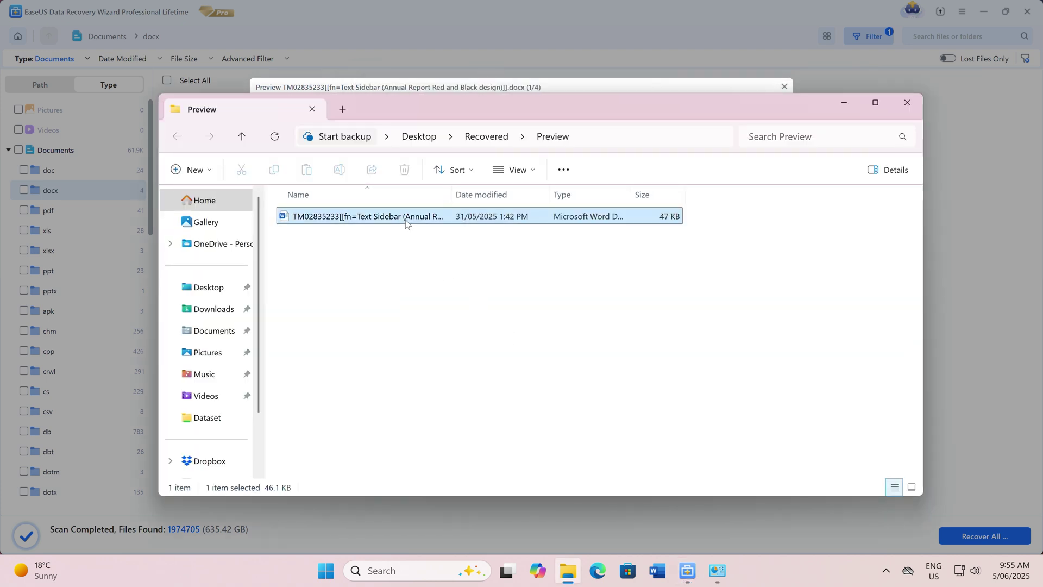